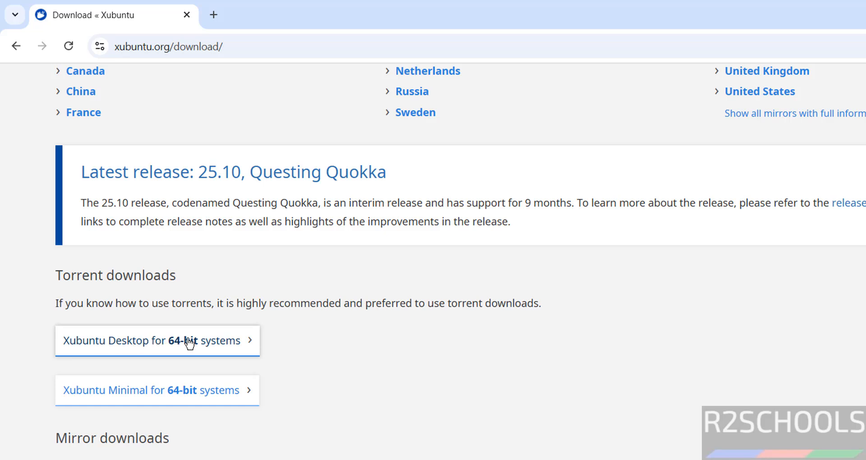
Download the Xubuntu Desktop 64-bit torrent and open it in BitTorrent Web
{"action": "left_click", "coordinate": [215, 345]}
{"action": "key", "text": "ctrl+j"}
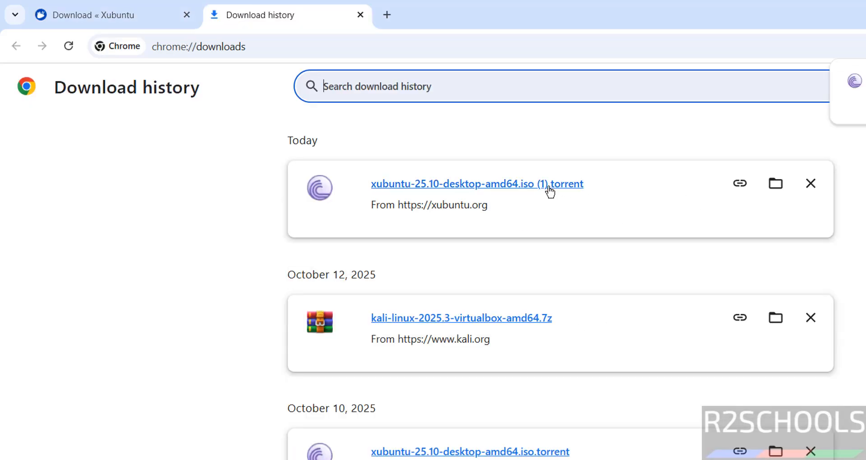
{"action": "left_click", "coordinate": [547, 191]}
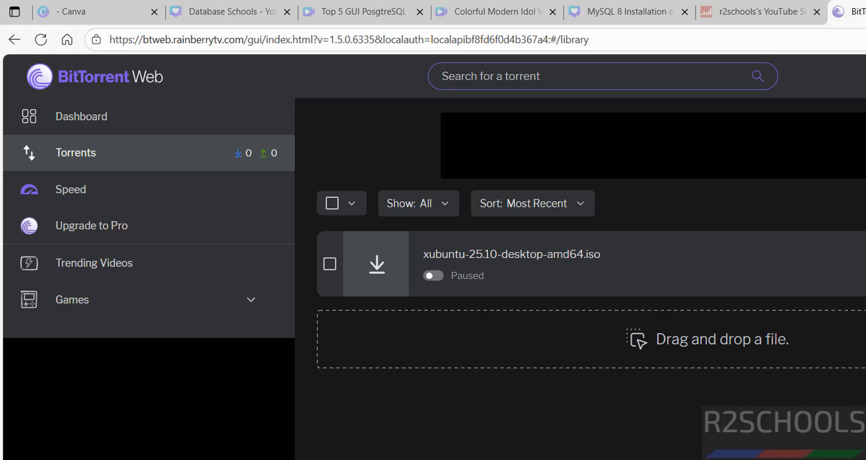
Minimize BitTorrent Web and remove both xubuntu torrent entries from Chrome's download history
{"action": "left_click", "coordinate": [865, 9]}
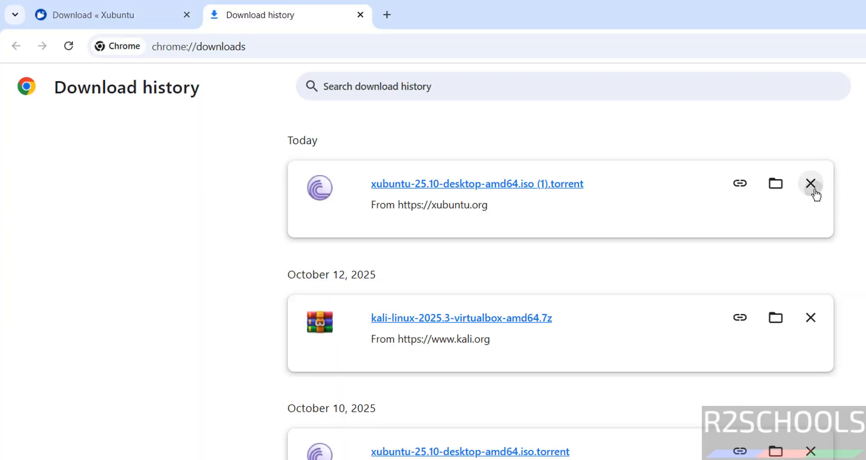
{"action": "left_click", "coordinate": [811, 187]}
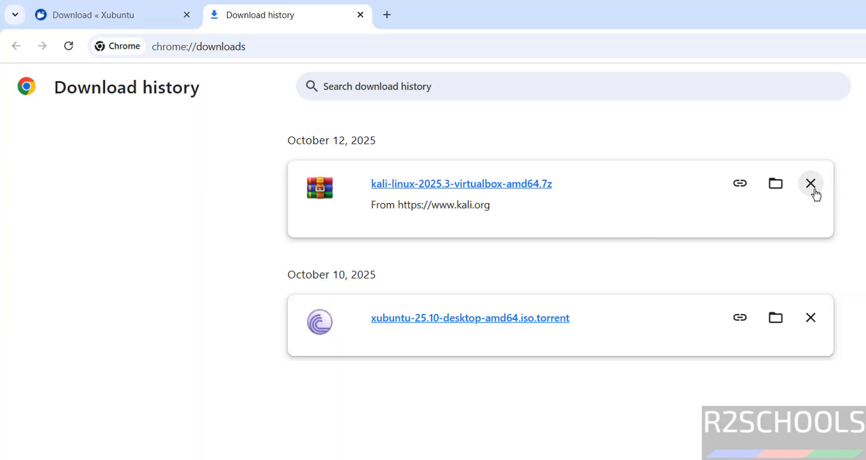
{"action": "left_click", "coordinate": [810, 317]}
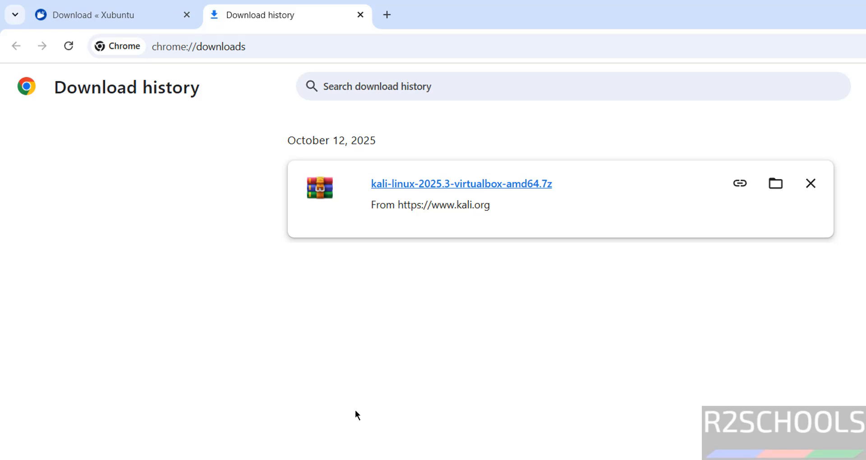
Find Oracle VirtualBox by searching 'virtual', launch it, and show its Machine menu
{"action": "key", "text": "super"}
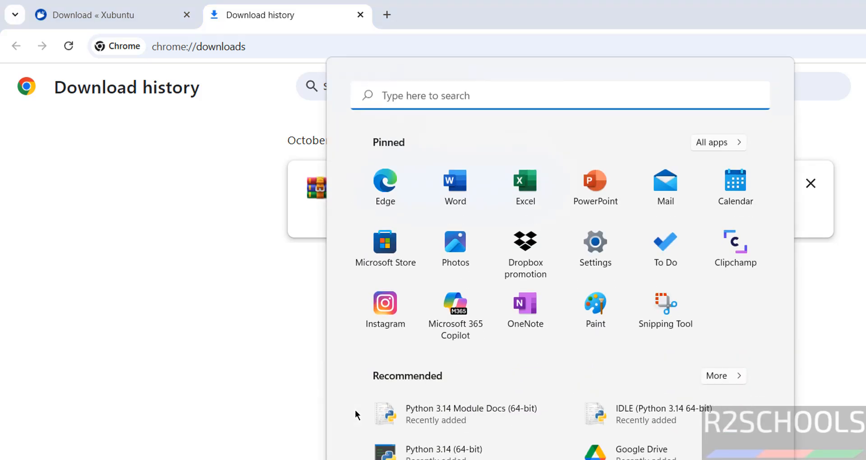
{"action": "type", "text": "virtual"}
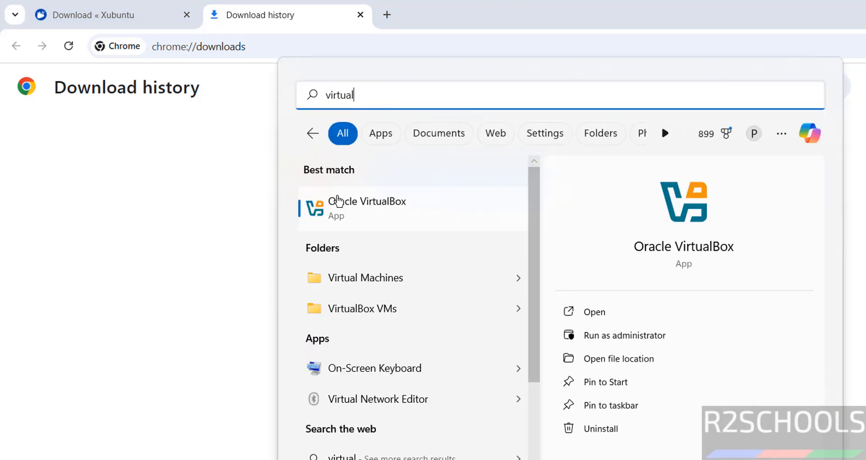
{"action": "left_click", "coordinate": [342, 199]}
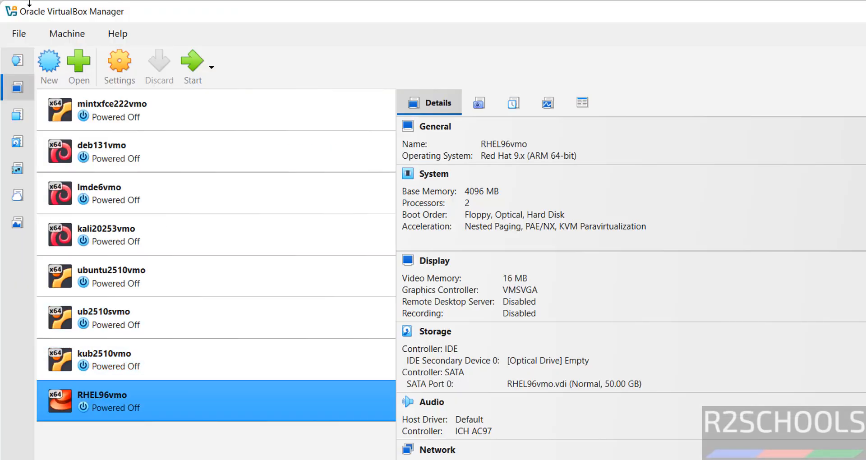
{"action": "left_click", "coordinate": [72, 35]}
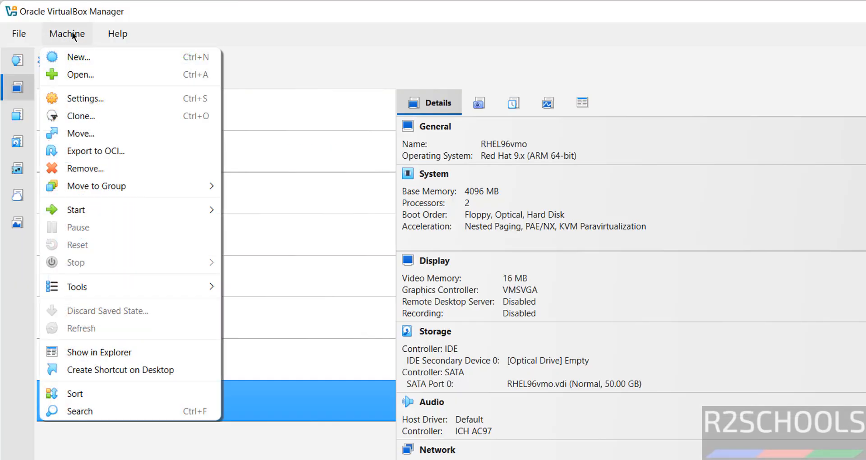
Create a new virtual machine named xub2510vmo
{"action": "left_click", "coordinate": [81, 58]}
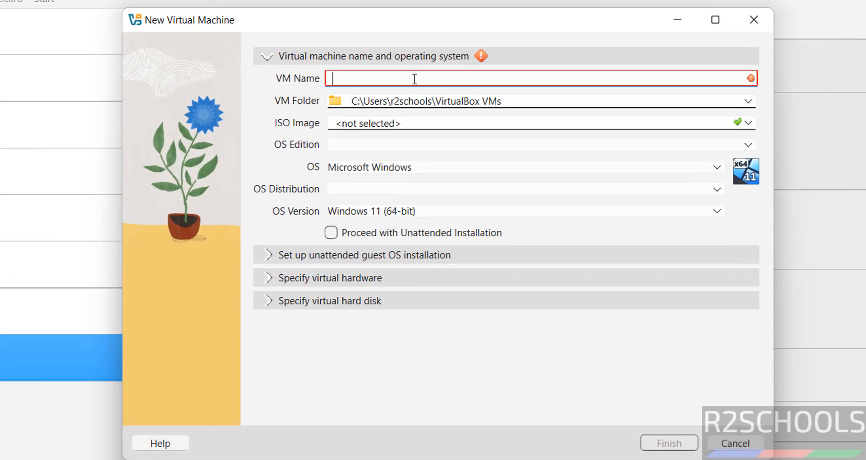
{"action": "type", "text": "xub2"}
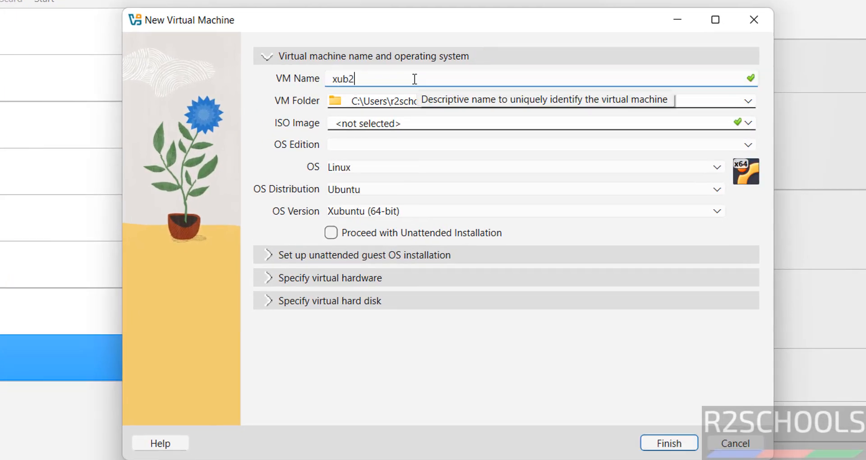
{"action": "type", "text": "510vmo"}
{"action": "key", "text": "ctrl+a"}
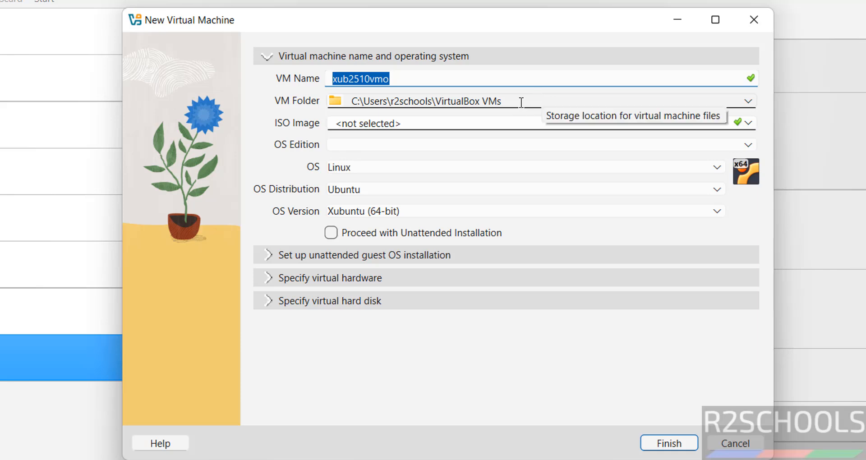
Create the folder E:\VMS\xub2510vmo and use it as the VM folder
{"action": "left_click", "coordinate": [747, 102]}
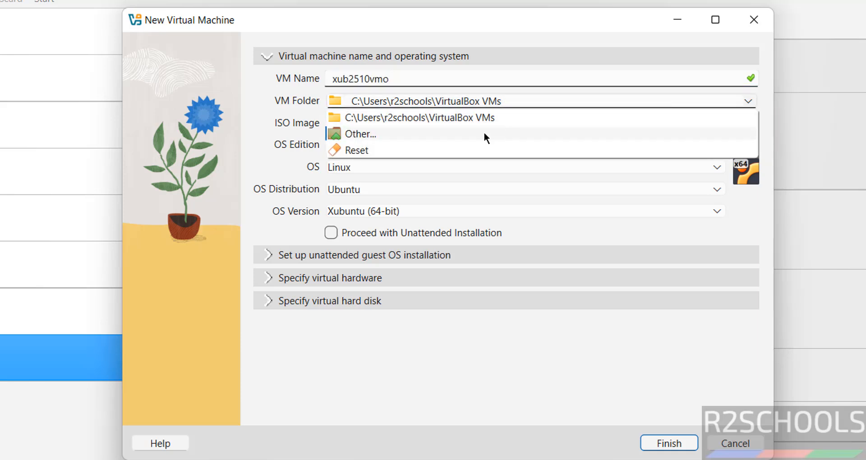
{"action": "left_click", "coordinate": [469, 135]}
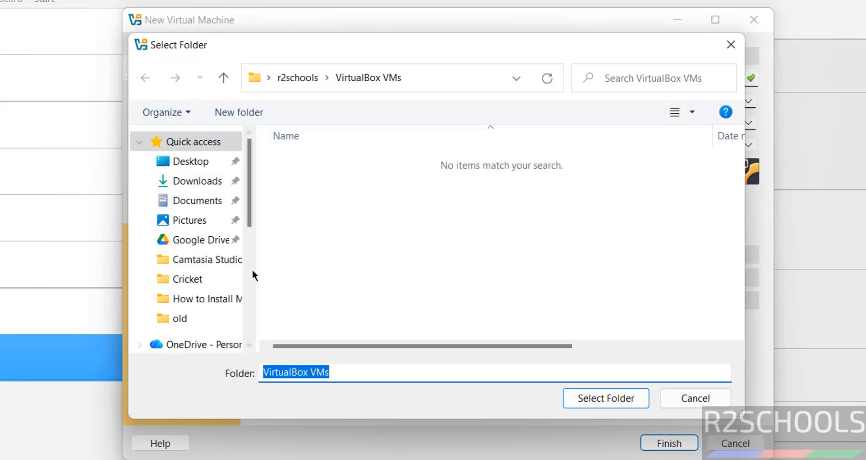
{"action": "left_click", "coordinate": [253, 321]}
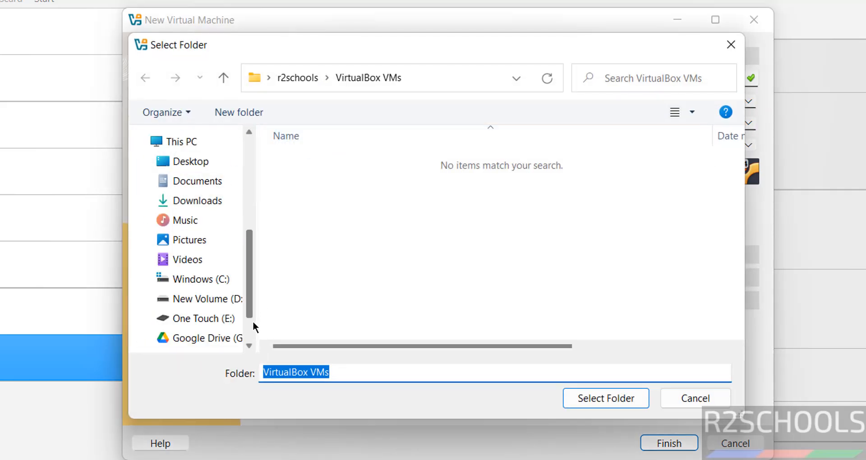
{"action": "left_click", "coordinate": [218, 317]}
{"action": "double_click", "coordinate": [300, 288]}
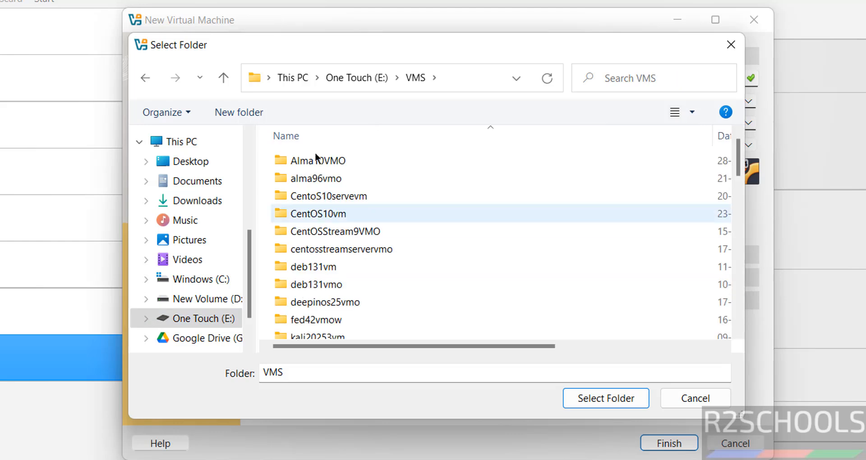
{"action": "left_click", "coordinate": [238, 120]}
{"action": "type", "text": "xub2510vmo"}
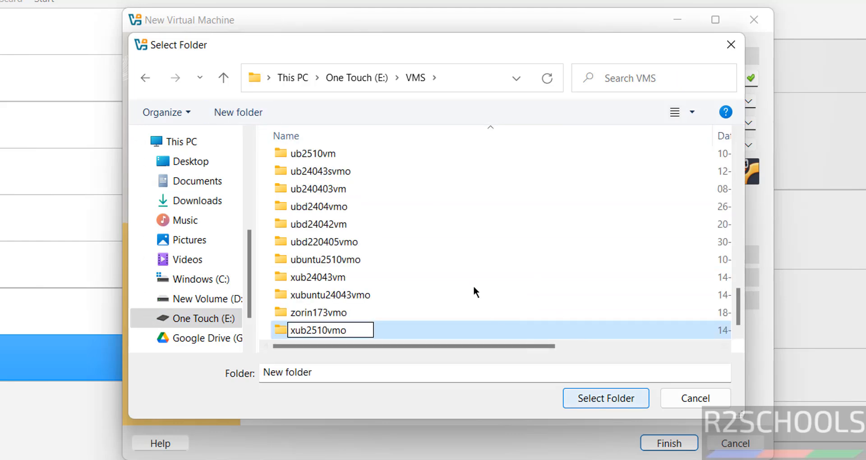
{"action": "key", "text": "Return"}
{"action": "left_click", "coordinate": [610, 399]}
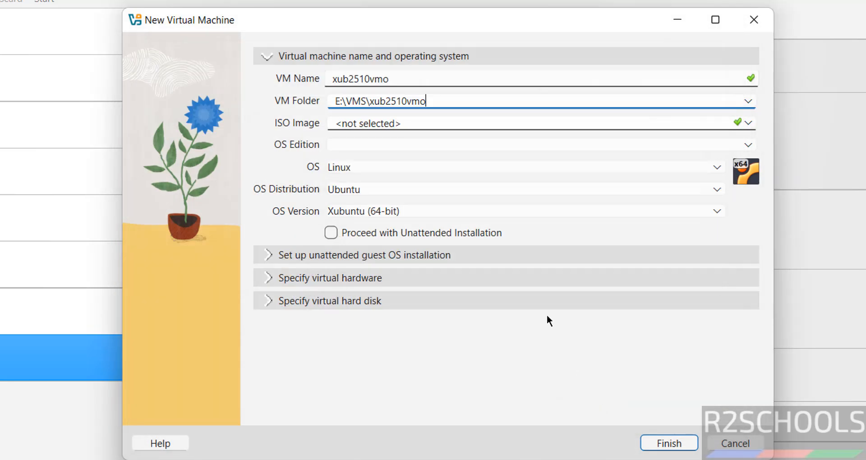
{"action": "left_click", "coordinate": [742, 123]}
Attach xubuntu-25.10-desktop-amd64.iso from Downloads and disable unattended installation
{"action": "left_click", "coordinate": [420, 154]}
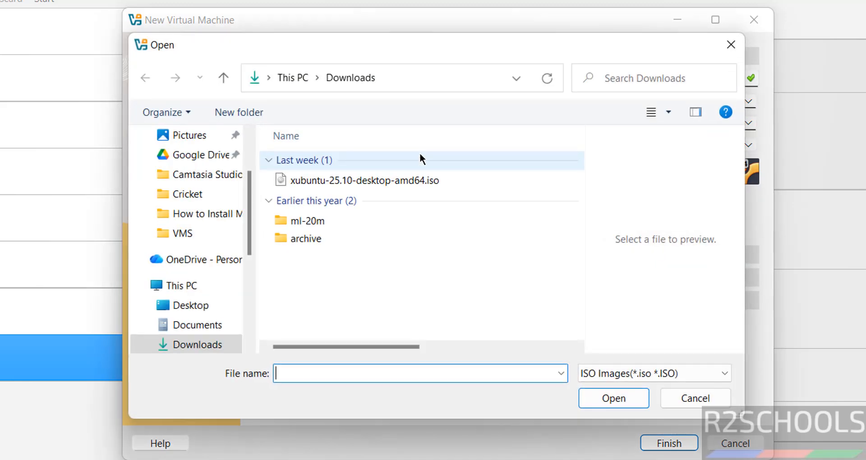
{"action": "left_click", "coordinate": [334, 180]}
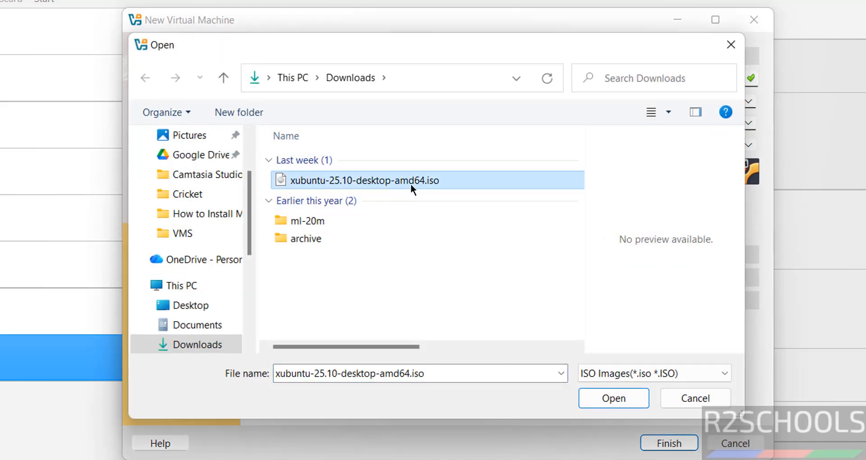
{"action": "left_click", "coordinate": [628, 399]}
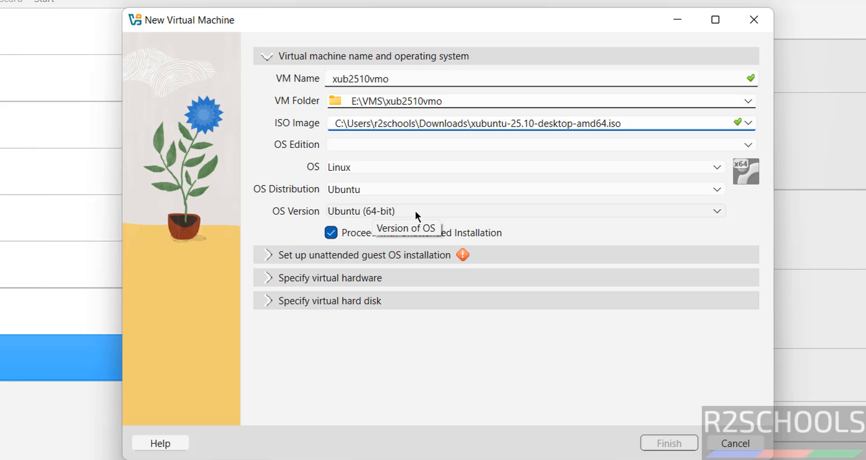
{"action": "left_click", "coordinate": [331, 233]}
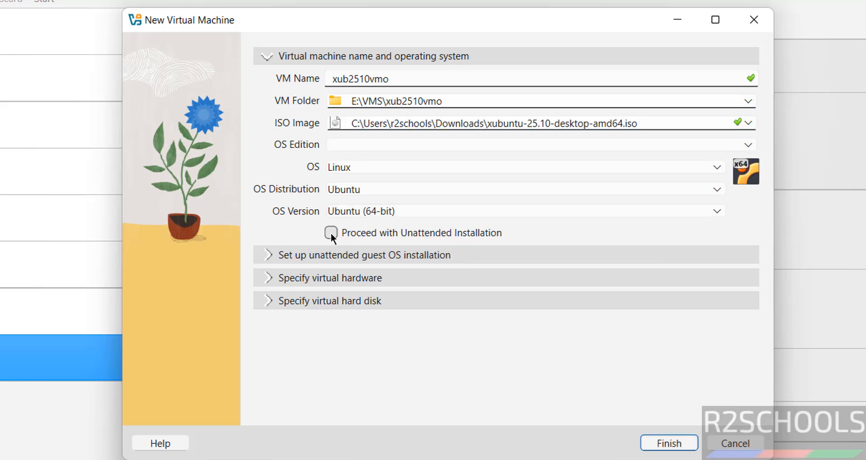
Give the VM 4096 MB base memory and 2 processors
{"action": "left_click", "coordinate": [334, 277]}
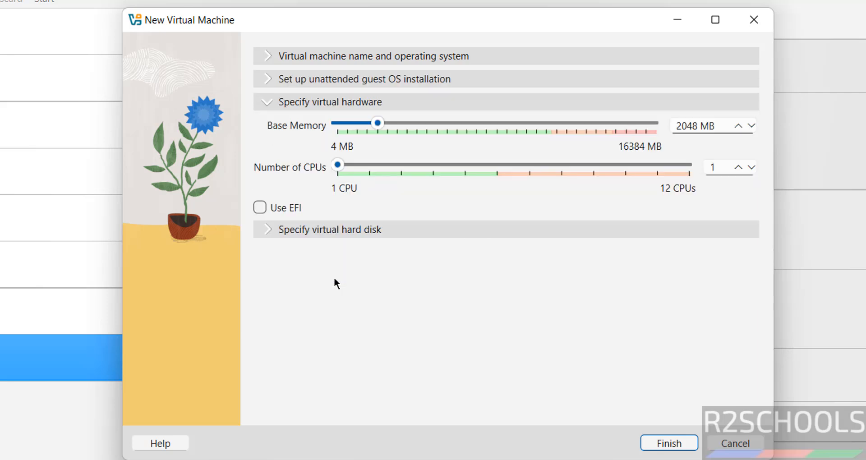
{"action": "left_click", "coordinate": [688, 125]}
{"action": "double_click", "coordinate": [689, 126]}
{"action": "type", "text": "4096"}
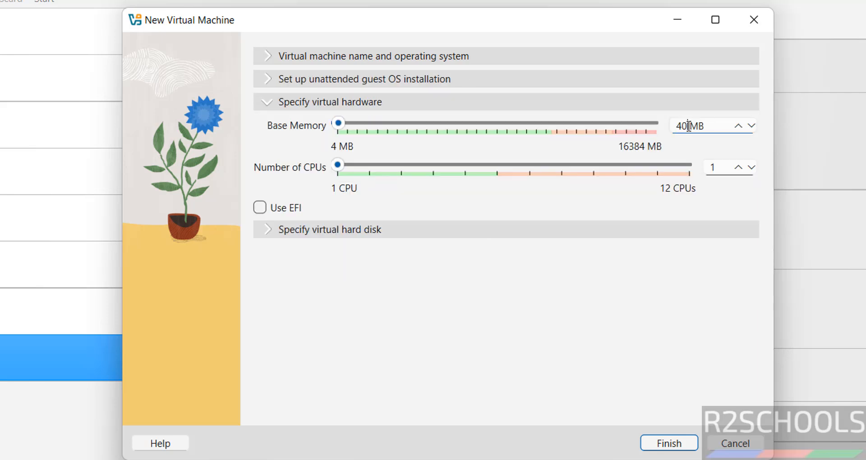
{"action": "key", "text": "Tab"}
{"action": "type", "text": "2"}
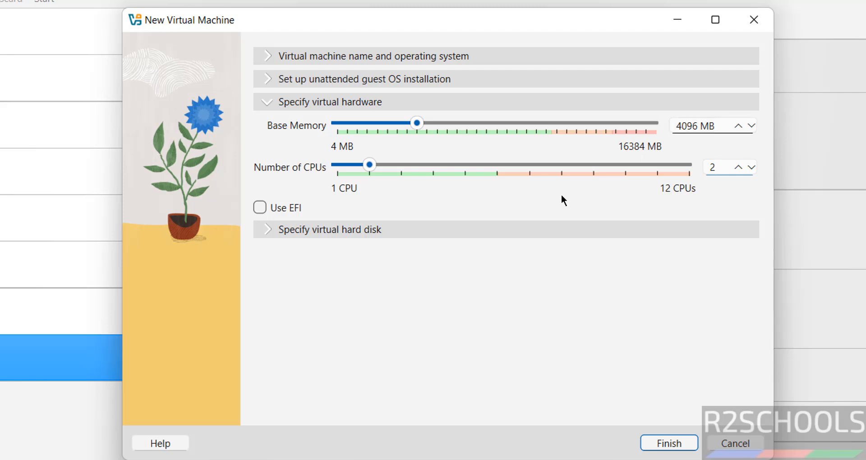
Set the virtual hard disk size to 50 GB and finish creating the VM
{"action": "left_click", "coordinate": [469, 229]}
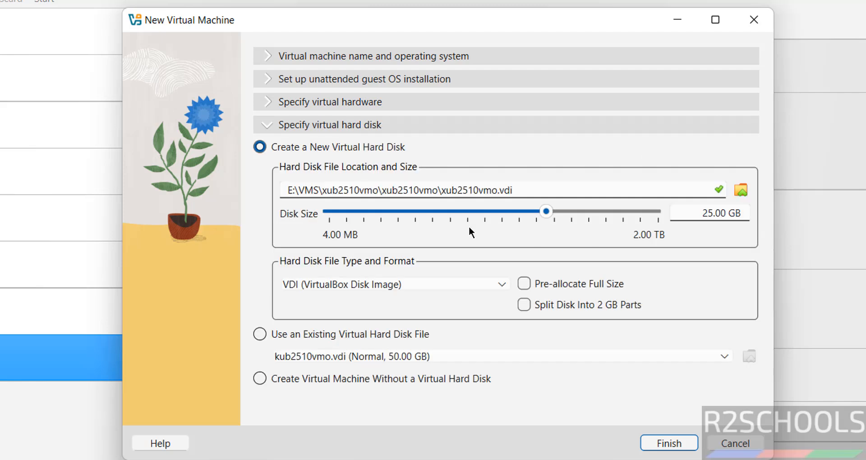
{"action": "double_click", "coordinate": [700, 218]}
{"action": "type", "text": "50"}
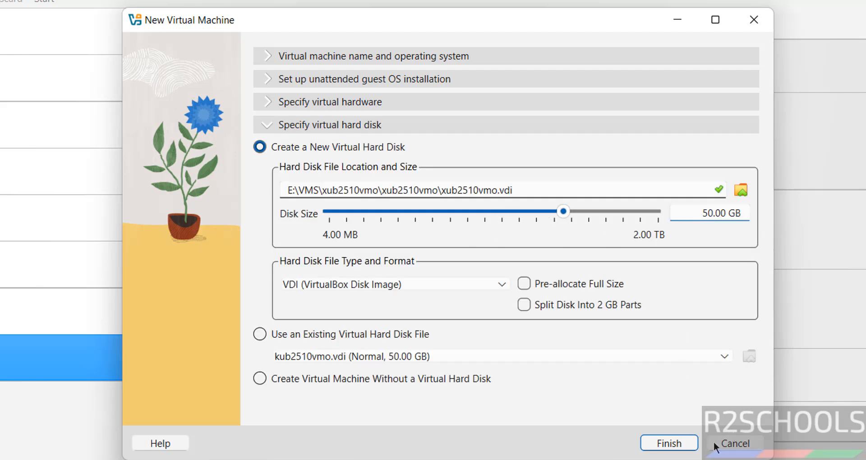
{"action": "left_click", "coordinate": [685, 444]}
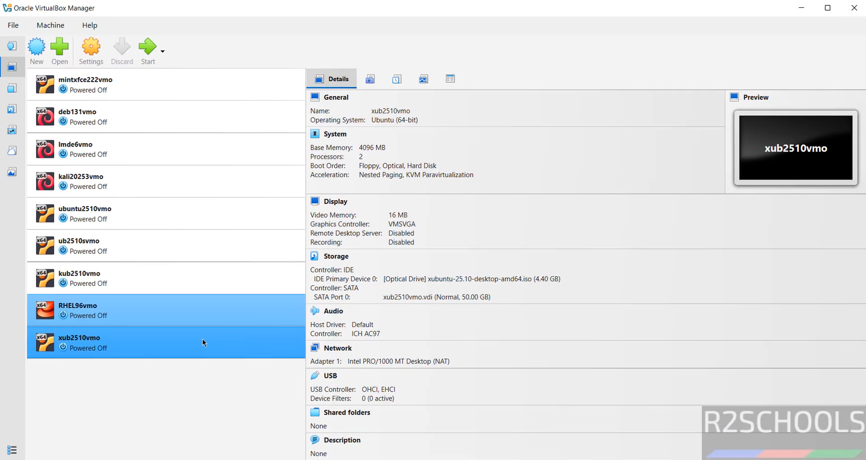
{"action": "right_click", "coordinate": [45, 390]}
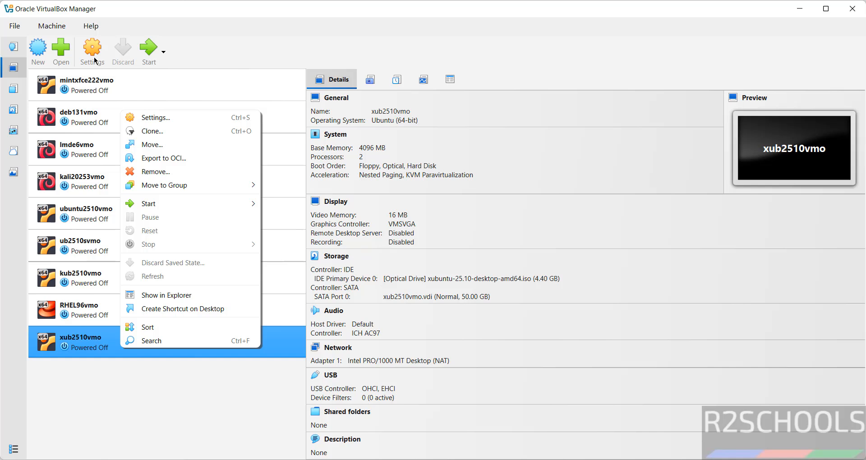
{"action": "left_click", "coordinate": [49, 29]}
{"action": "left_click", "coordinate": [52, 26]}
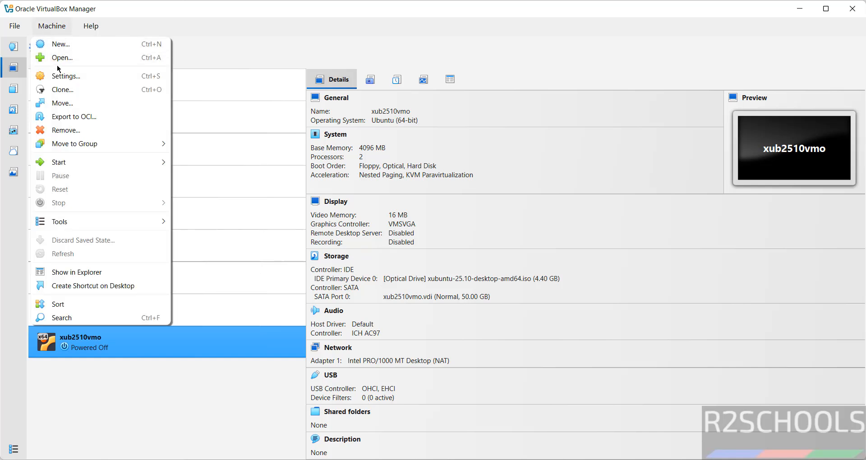
{"action": "left_click", "coordinate": [270, 34]}
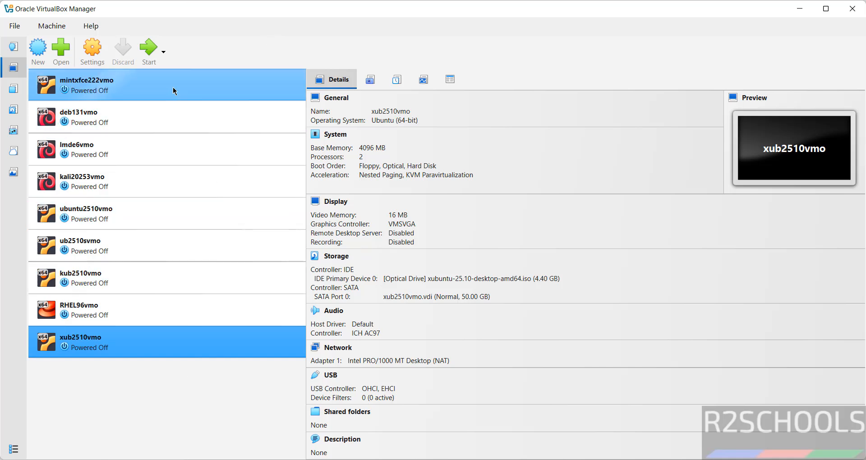
{"action": "right_click", "coordinate": [129, 341]}
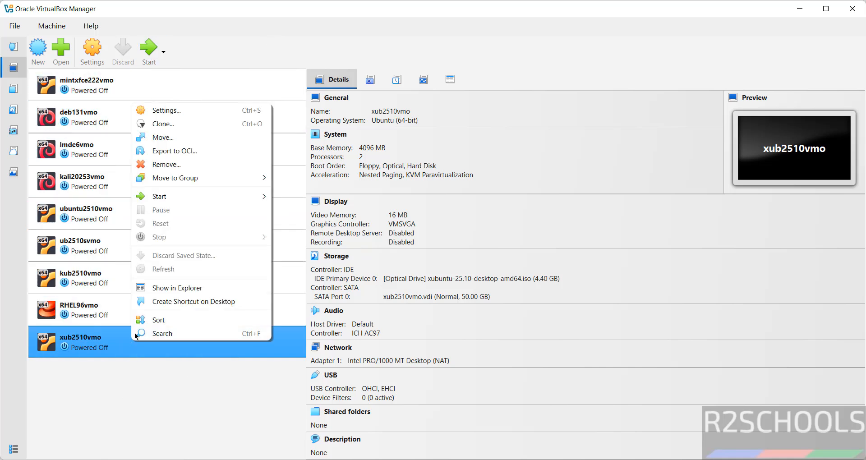
{"action": "mouse_move", "coordinate": [179, 199]}
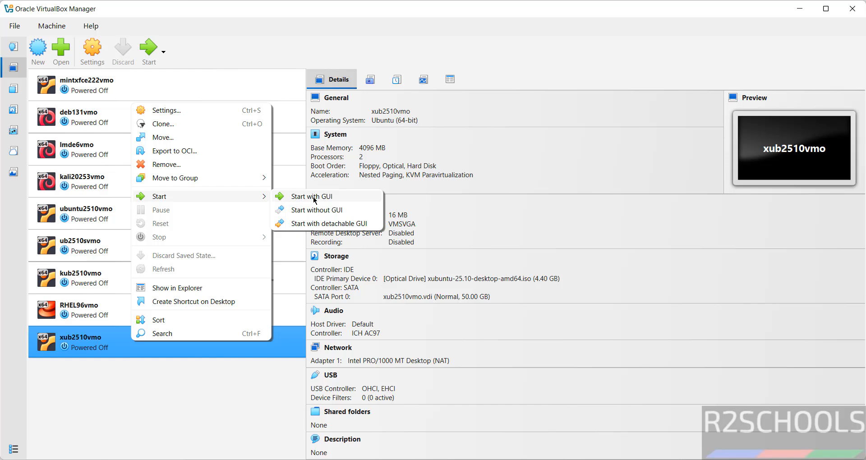
{"action": "left_click", "coordinate": [230, 29]}
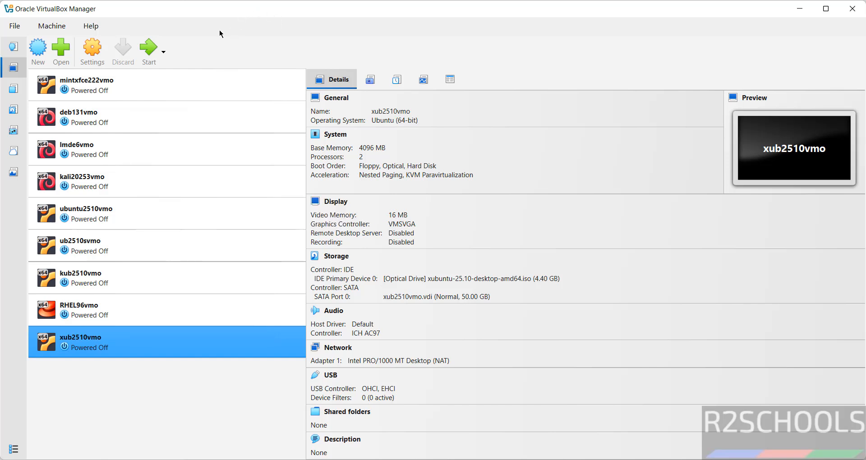
Boot xub2510vmo via Try or Install Xubuntu, run the installer, and keep English
{"action": "left_click", "coordinate": [150, 47]}
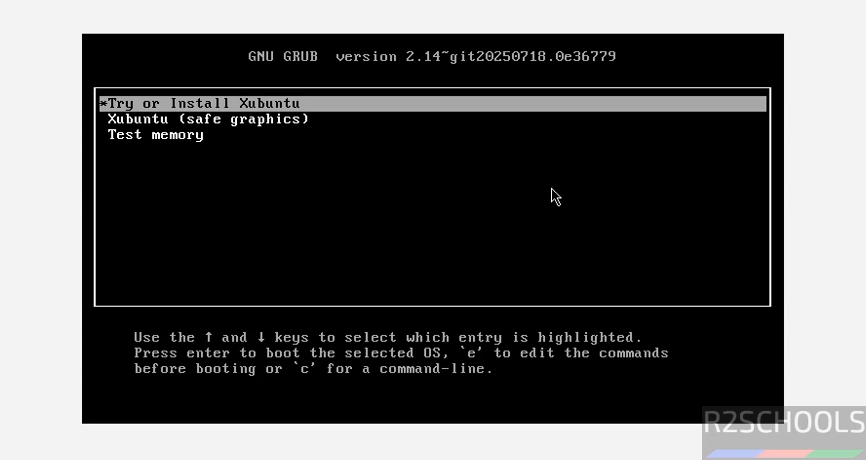
{"action": "key", "text": "Return"}
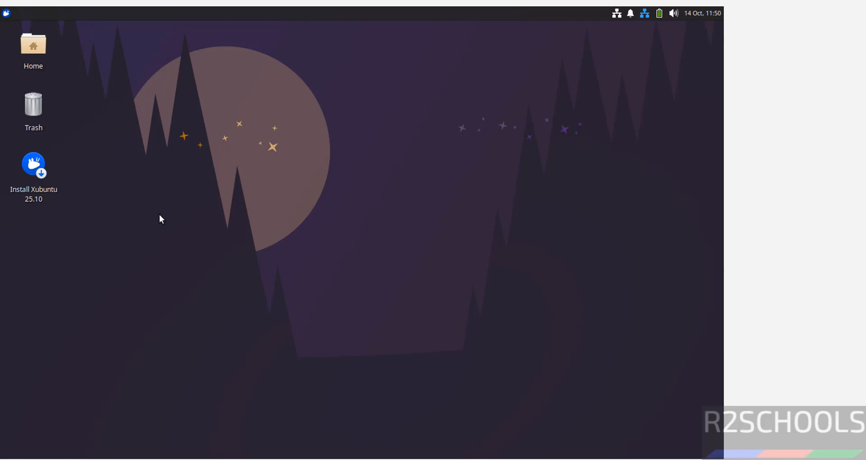
{"action": "right_click", "coordinate": [33, 175]}
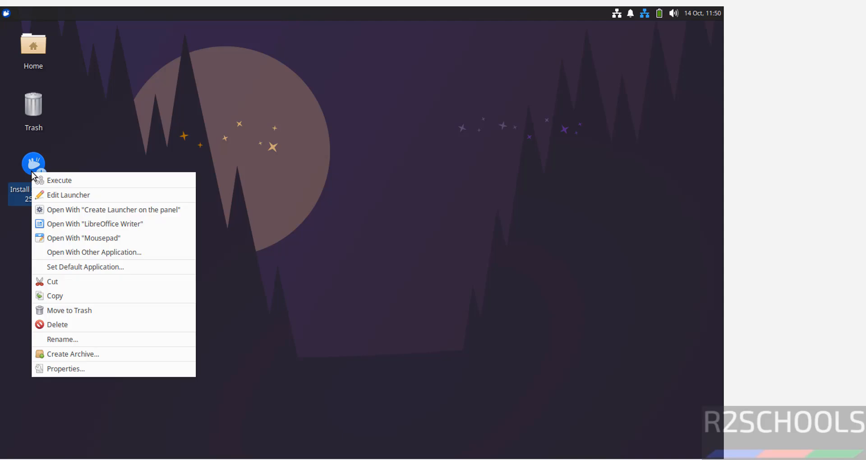
{"action": "left_click", "coordinate": [61, 182]}
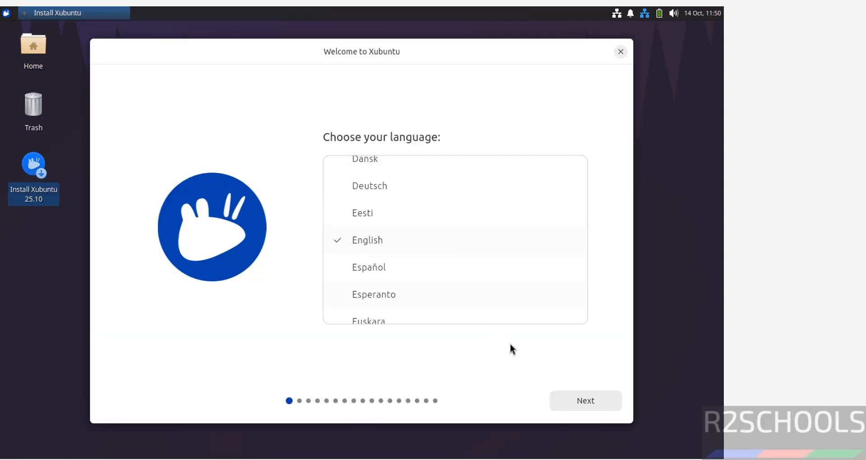
{"action": "left_click", "coordinate": [574, 403]}
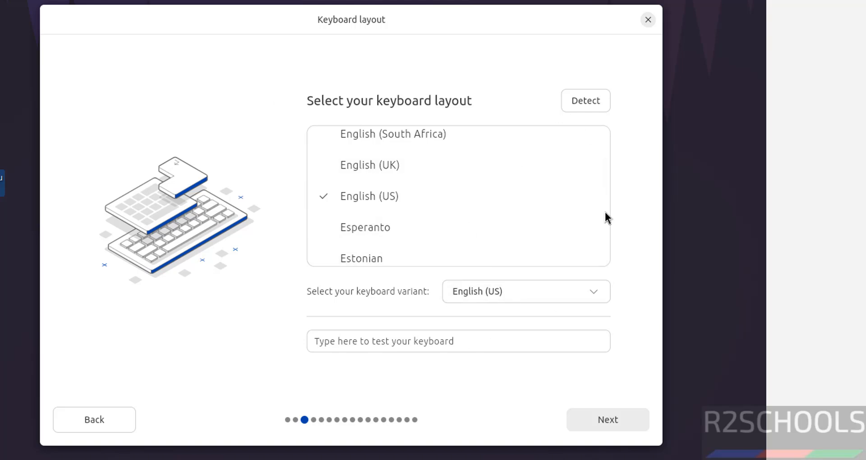
Accept US keyboard, wired connection, interactive full desktop install, and no proprietary software
{"action": "left_click", "coordinate": [609, 418]}
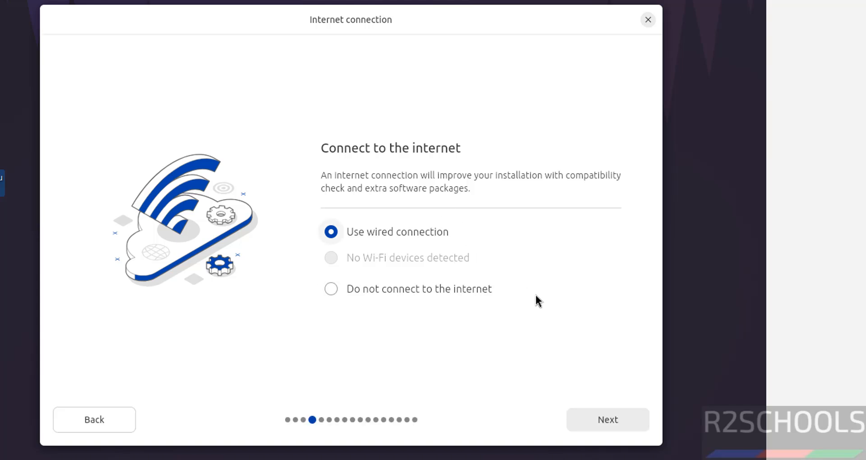
{"action": "left_click", "coordinate": [607, 421]}
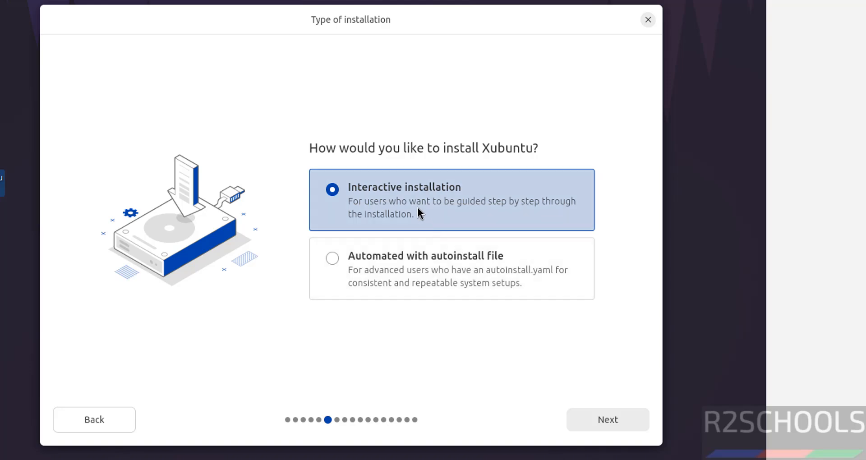
{"action": "left_click", "coordinate": [604, 419]}
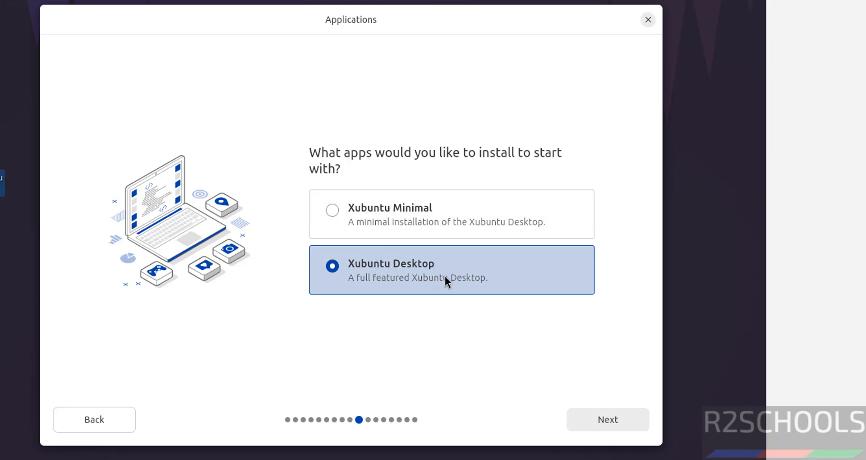
{"action": "left_click", "coordinate": [606, 420]}
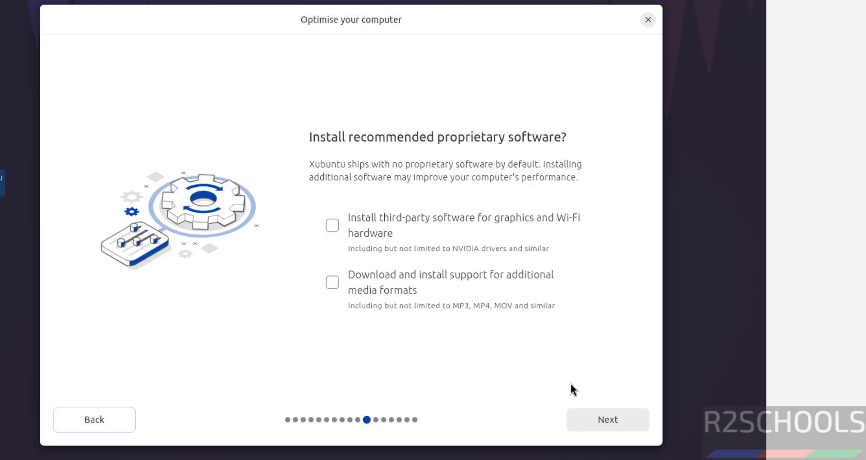
{"action": "left_click", "coordinate": [598, 422]}
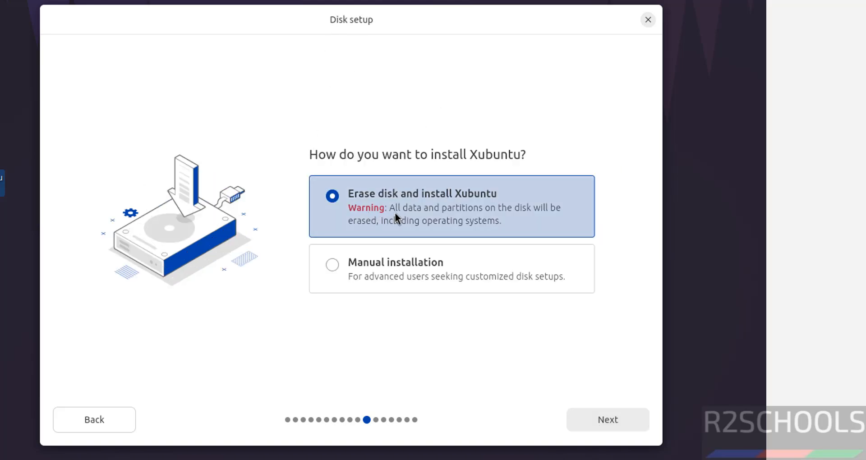
Choose Erase disk and install Xubuntu for disk setup
{"action": "left_click", "coordinate": [373, 267]}
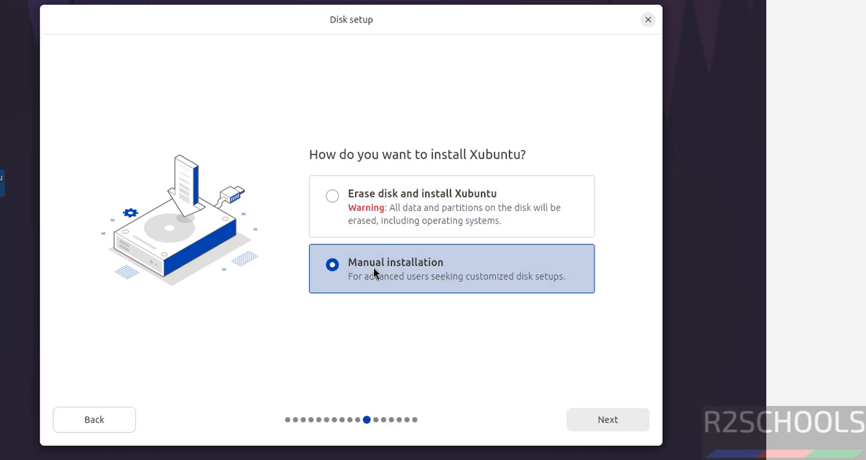
{"action": "left_click", "coordinate": [343, 197]}
{"action": "left_click", "coordinate": [605, 418]}
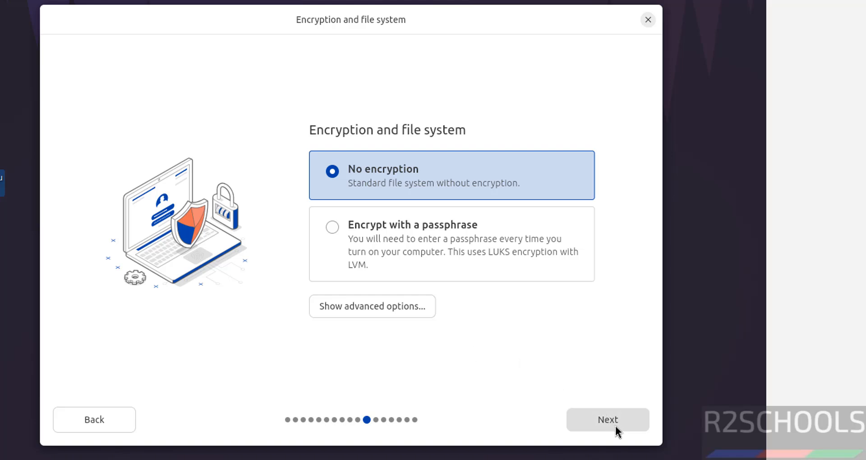
Skip encryption, enter your name, and set the computer name to xub2510vm
{"action": "left_click", "coordinate": [615, 426]}
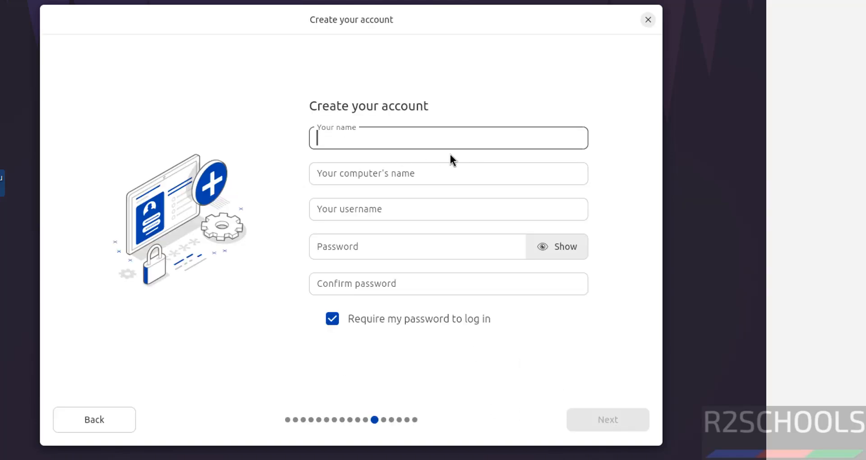
{"action": "type", "text": "r2schools"}
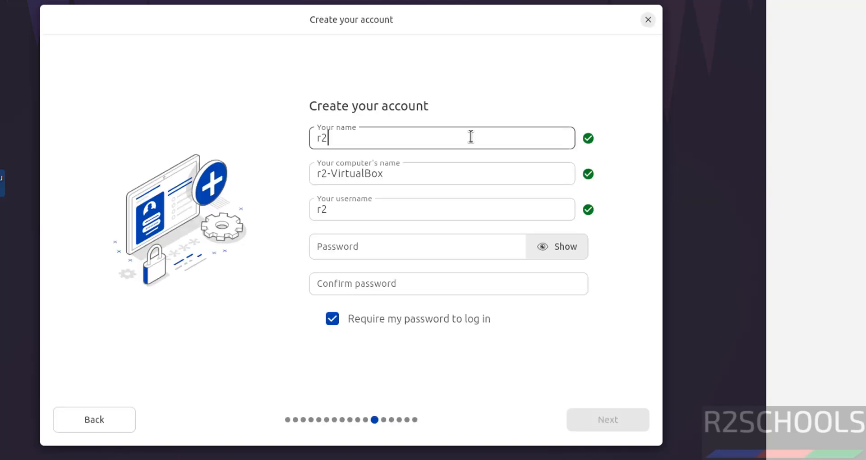
{"action": "key", "text": "Tab"}
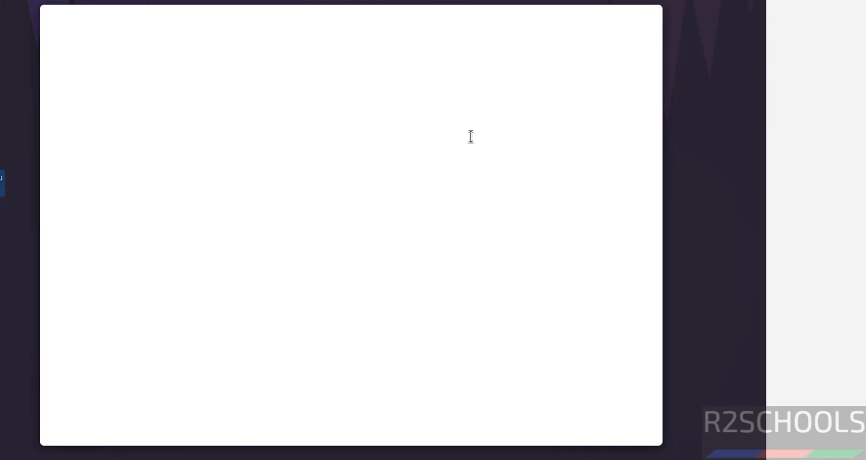
{"action": "type", "text": "xub2510vm"}
{"action": "key", "text": "Tab"}
Enter and confirm the account password, then proceed to timezone selection
{"action": "left_click", "coordinate": [350, 255]}
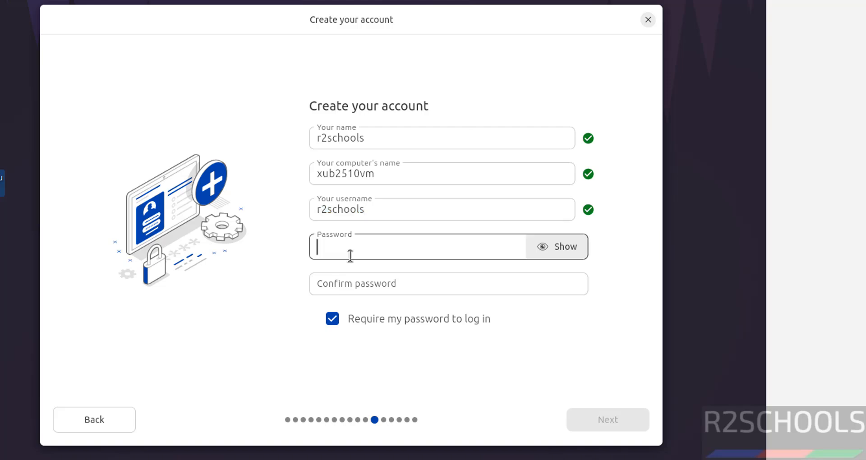
{"action": "type", "text": "*********"}
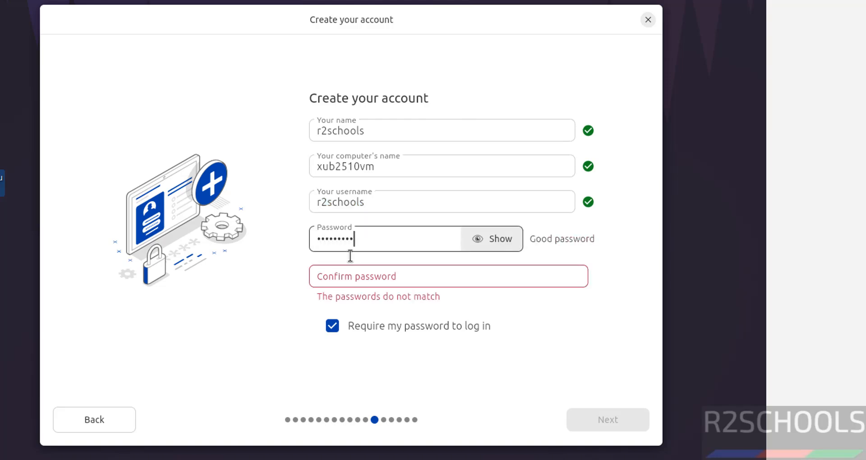
{"action": "key", "text": "Tab"}
{"action": "type", "text": "*******"}
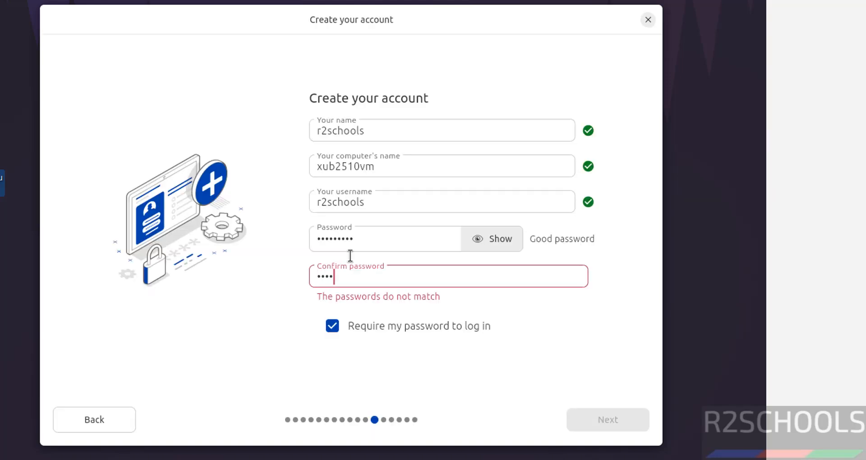
{"action": "type", "text": "**"}
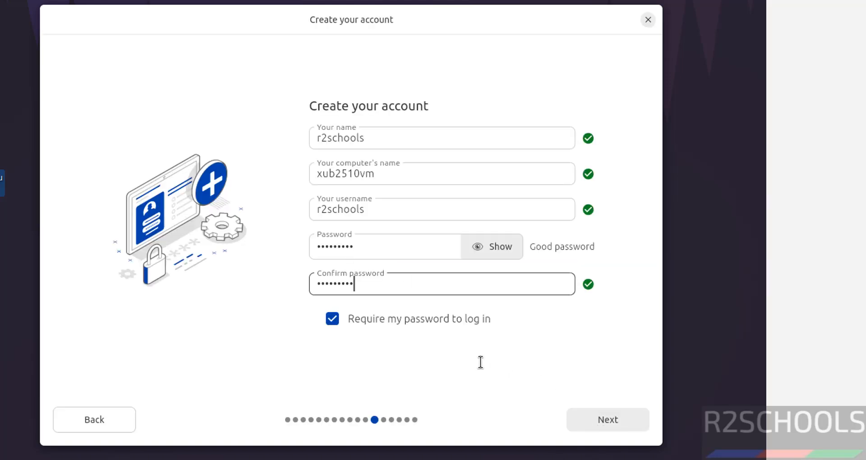
{"action": "left_click", "coordinate": [594, 414]}
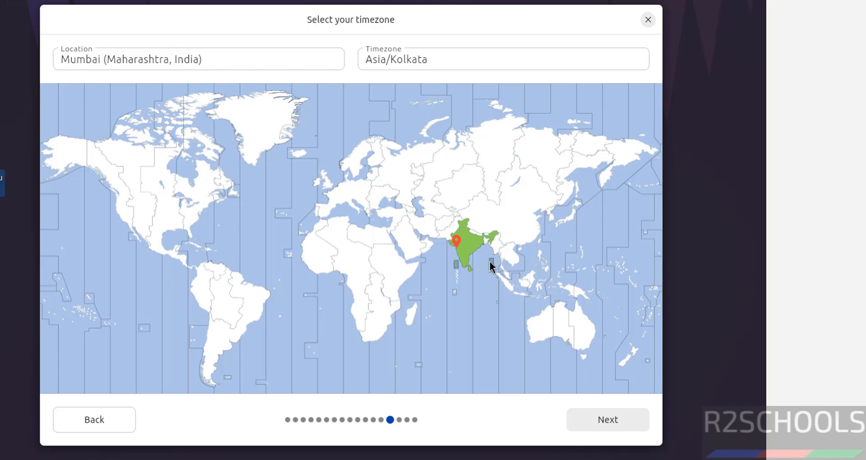
Keep the Asia/Kolkata timezone and install Xubuntu onto the erased disk
{"action": "left_click", "coordinate": [618, 423]}
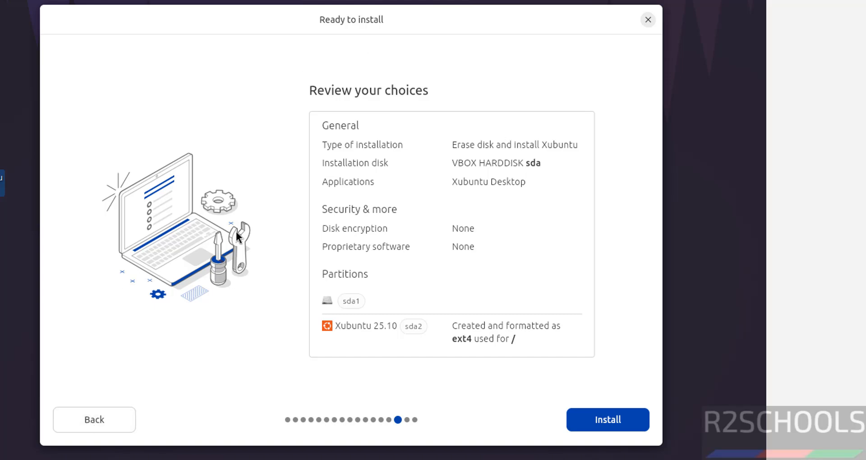
{"action": "left_click", "coordinate": [600, 423]}
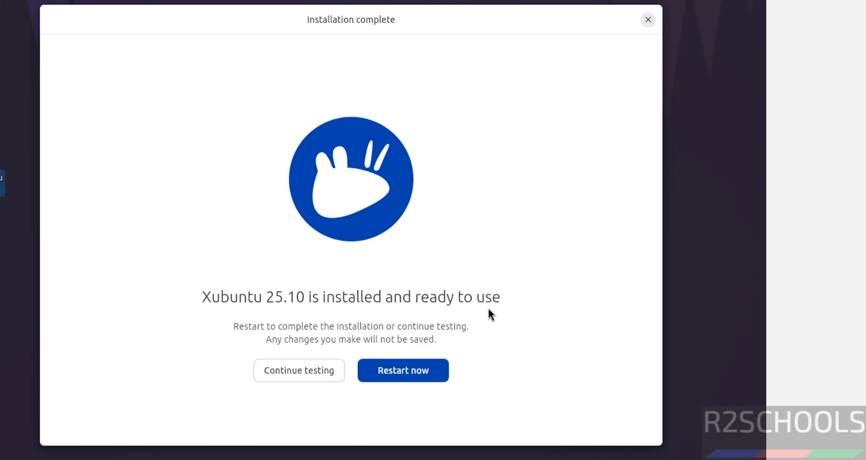
Restart the VM, verify its optical drive is empty, and continue past the remove-medium prompt
{"action": "left_click", "coordinate": [375, 371]}
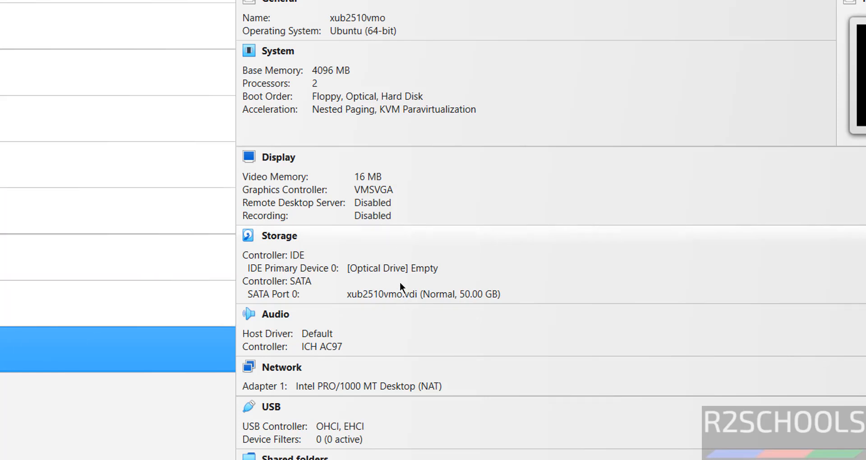
{"action": "left_click", "coordinate": [400, 268]}
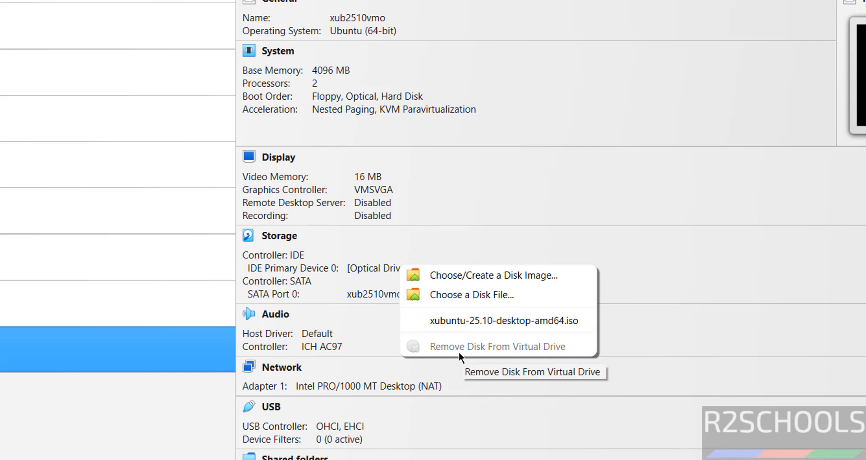
{"action": "key", "text": "Escape"}
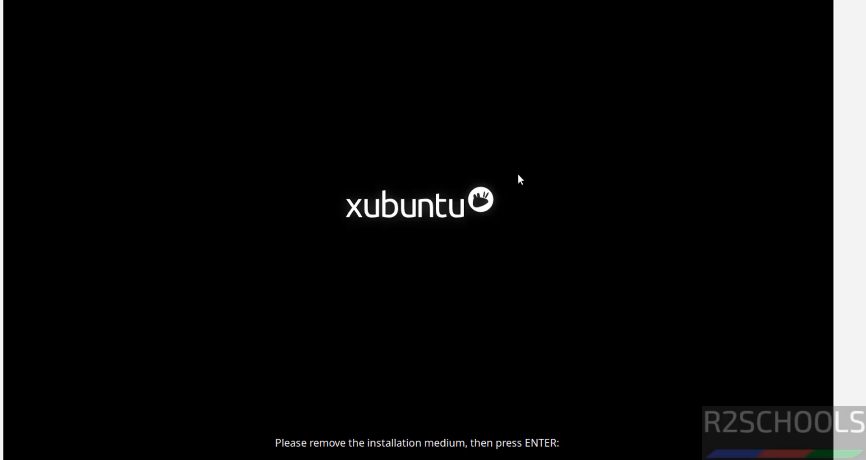
{"action": "key", "text": "Return"}
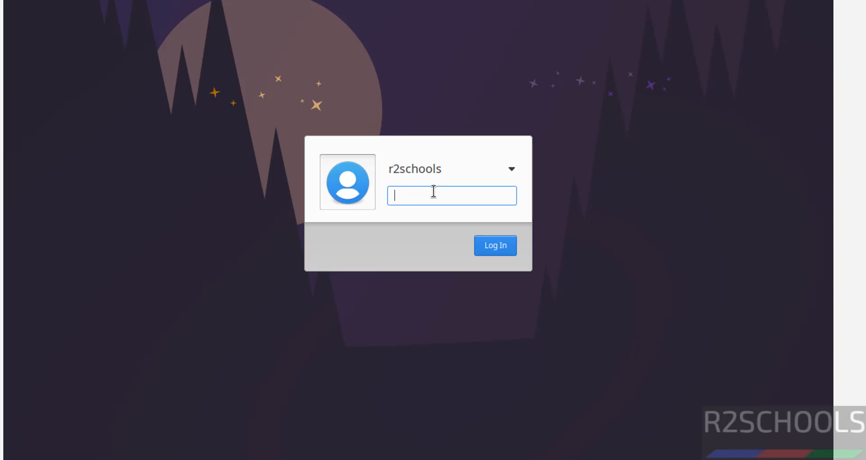
Log in with the account password and launch Terminal Emulator from the applications menu
{"action": "type", "text": "•••••••••"}
{"action": "key", "text": "Return"}
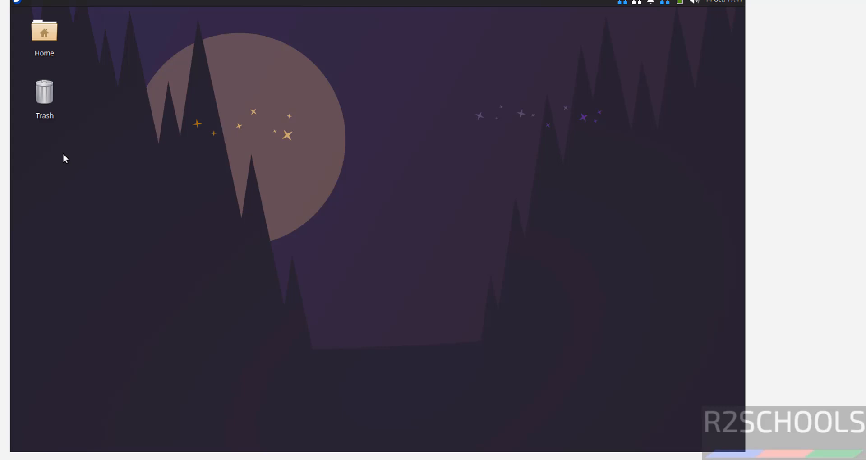
{"action": "left_click", "coordinate": [16, 2]}
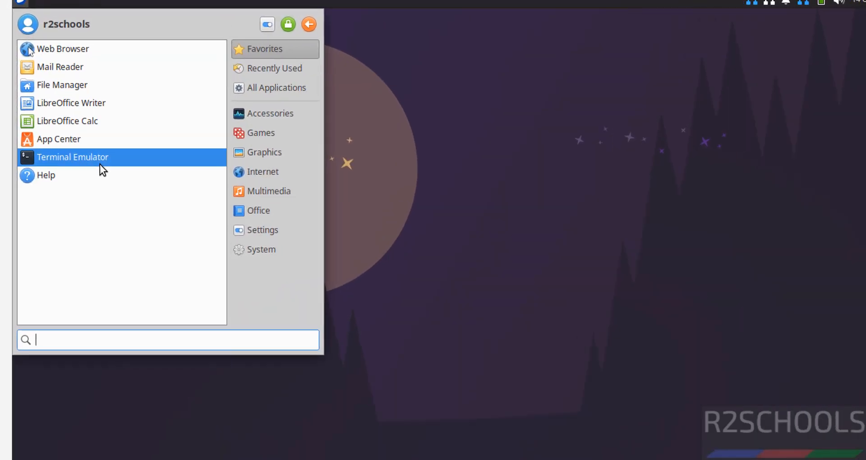
{"action": "left_click", "coordinate": [83, 132]}
Show /etc/os-release to confirm Ubuntu 25.10 (Questing Quokka), then clear the terminal
{"action": "type", "text": "more "}
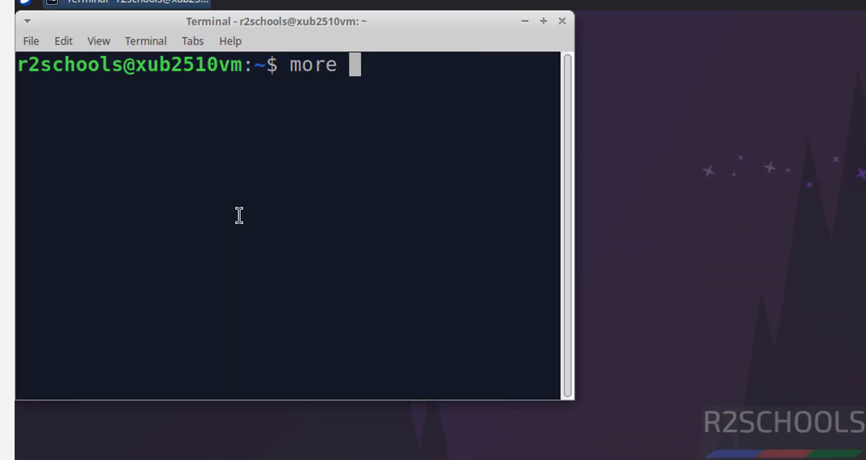
{"action": "type", "text": "/etc/os-rew"}
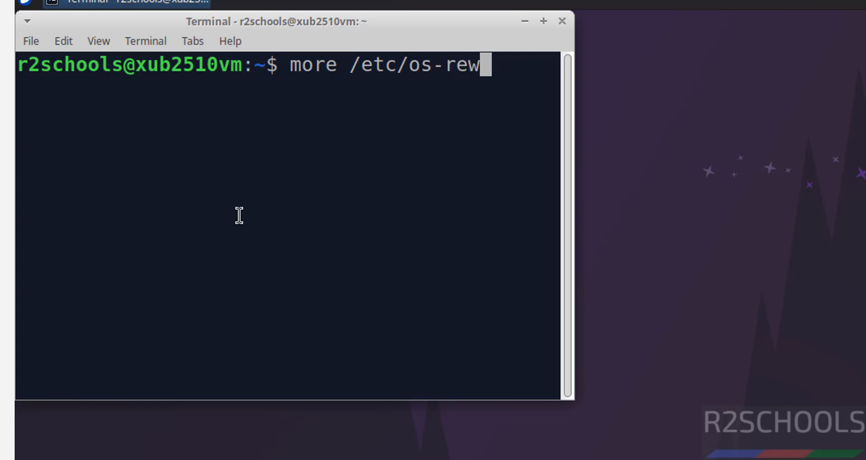
{"action": "key", "text": "Return"}
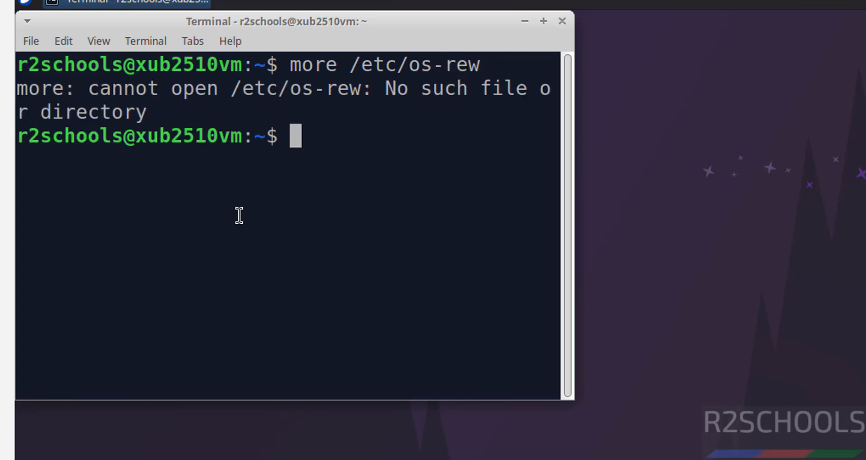
{"action": "key", "text": "Up"}
{"action": "key", "text": "BackSpace"}
{"action": "type", "text": "l"}
{"action": "key", "text": "Tab"}
{"action": "key", "text": "Return"}
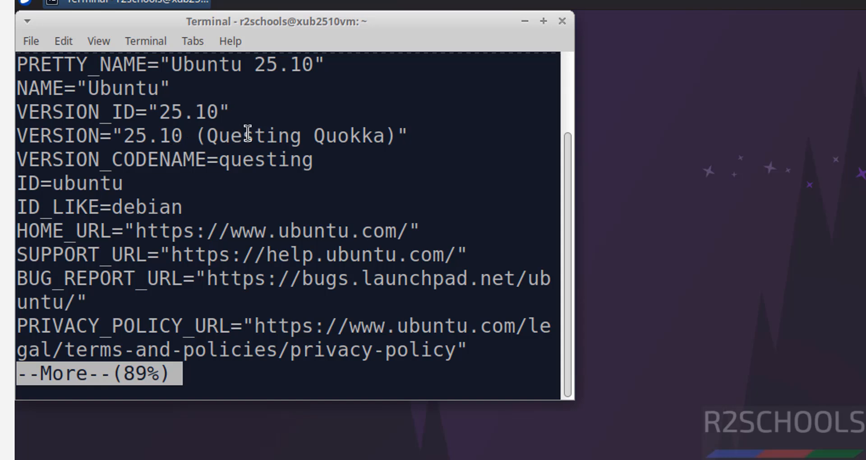
{"action": "key", "text": "q"}
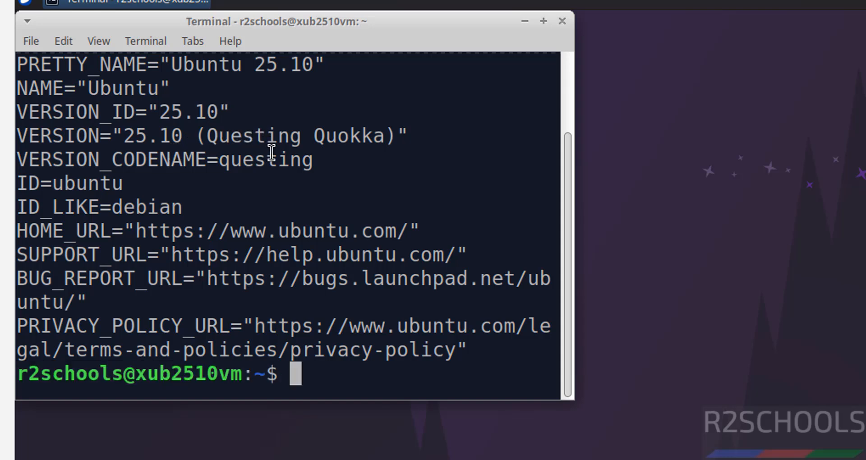
{"action": "key", "text": "ctrl+l"}
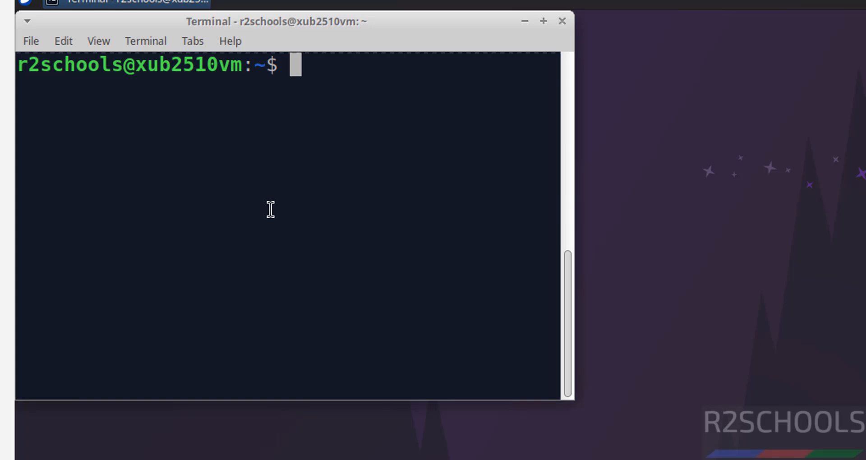
Run 'sudo apt update && sudo apt upgrade' with the sudo password (0 upgrades), then shrink text and clear
{"action": "type", "text": "sudo"}
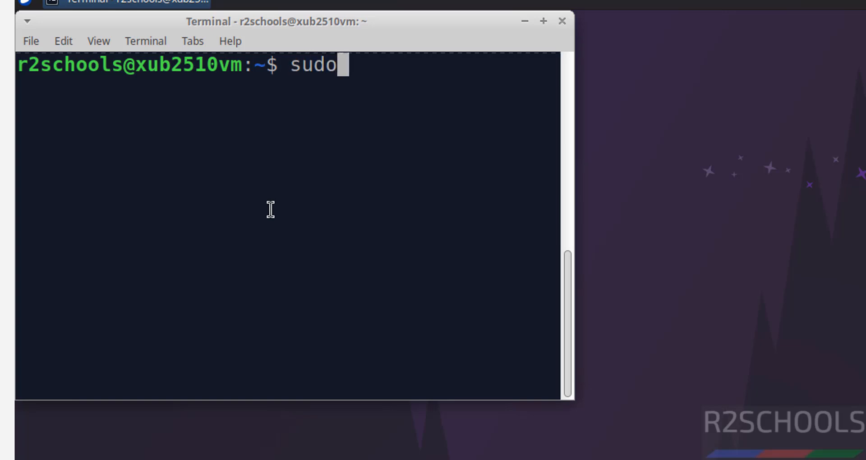
{"action": "type", "text": " apt updat"}
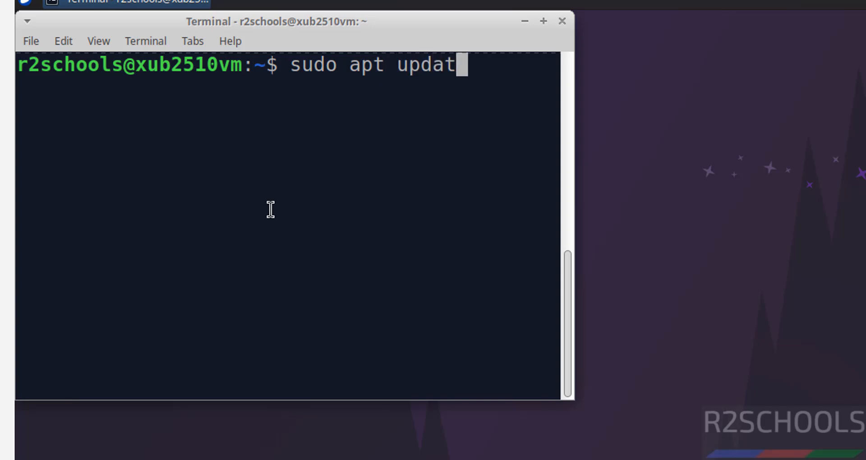
{"action": "type", "text": "e && sudo apt upv"}
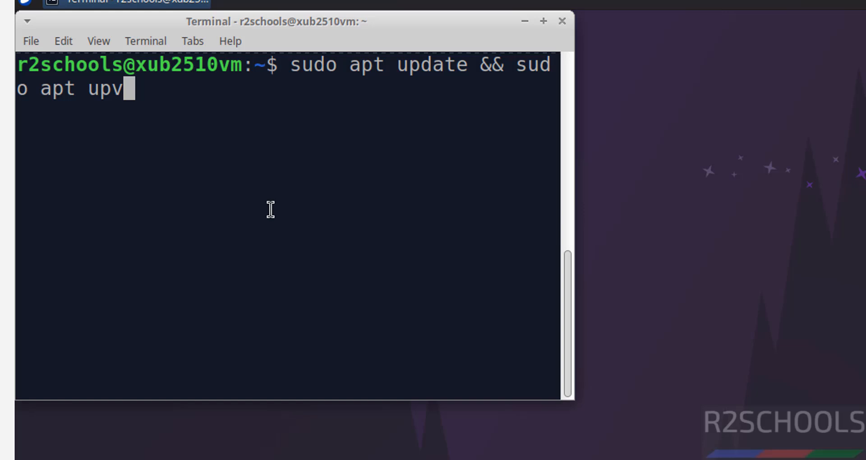
{"action": "key", "text": "BackSpace"}
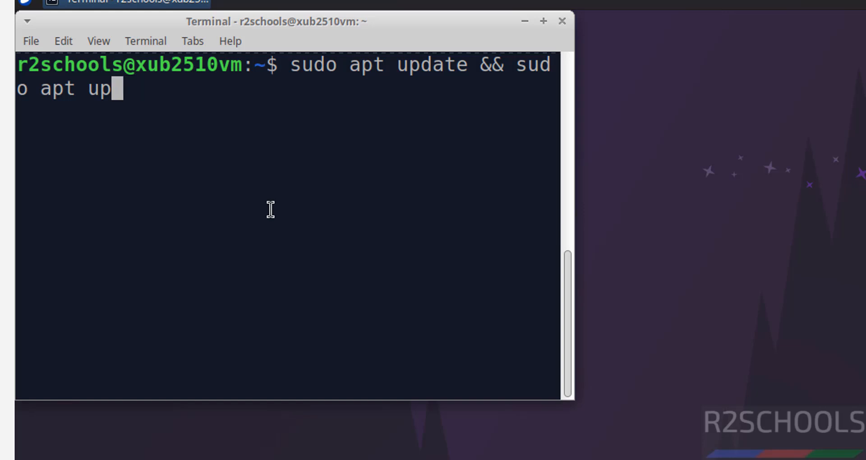
{"action": "type", "text": "grade"}
{"action": "key", "text": "Return"}
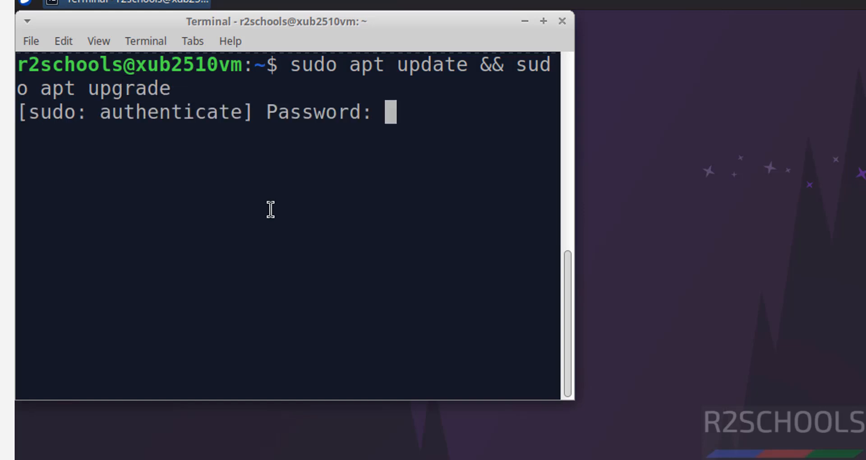
{"action": "key", "text": "Return"}
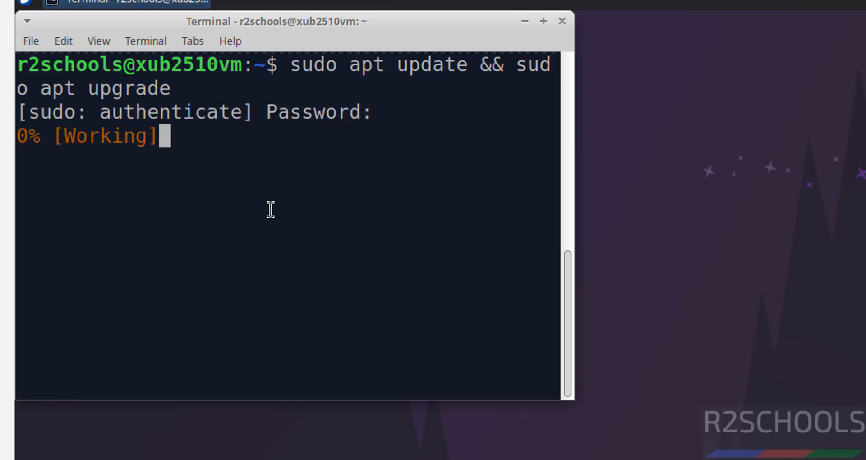
{"action": "key", "text": "ctrl+minus"}
{"action": "key", "text": "ctrl+minus"}
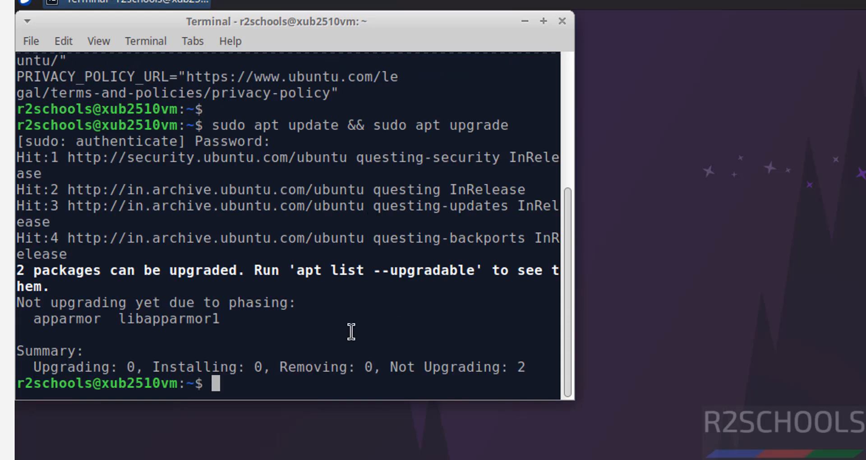
{"action": "key", "text": "ctrl+l"}
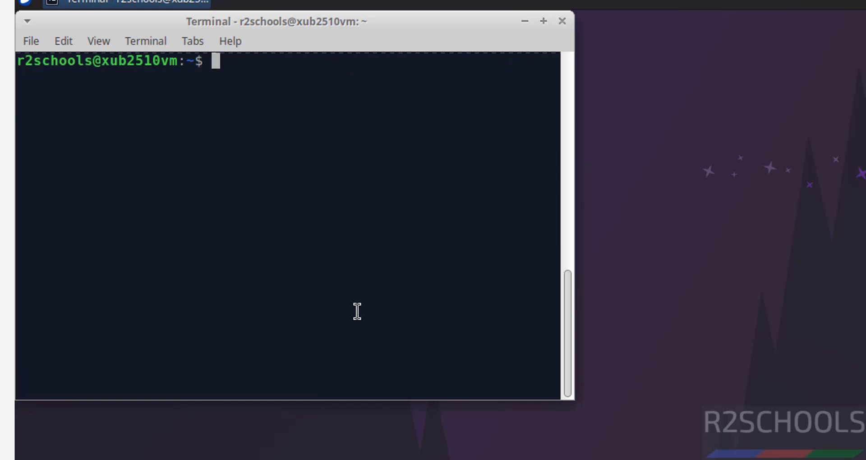